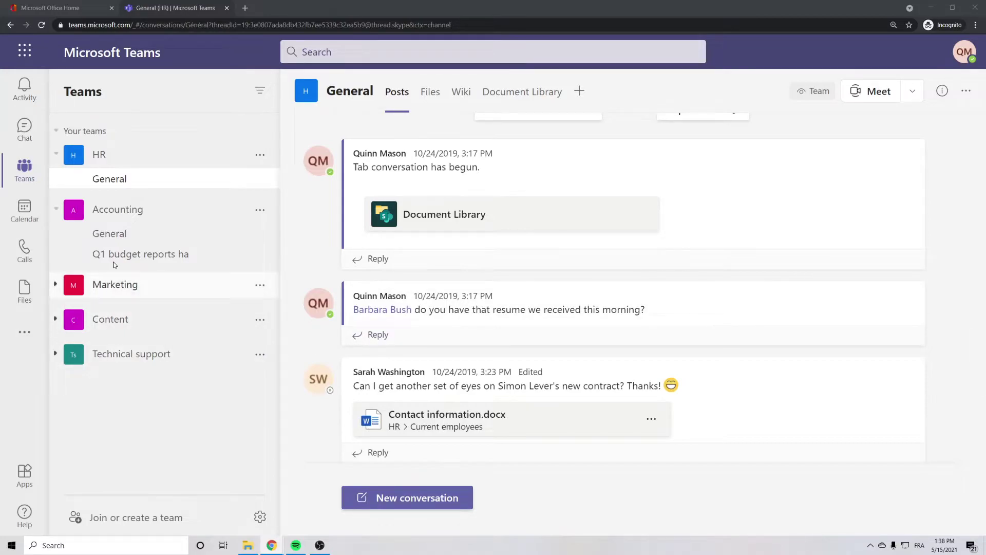
Step: Open the Content team's General channel and begin a new conversation post
{"action": "left_click", "coordinate": [116, 321]}
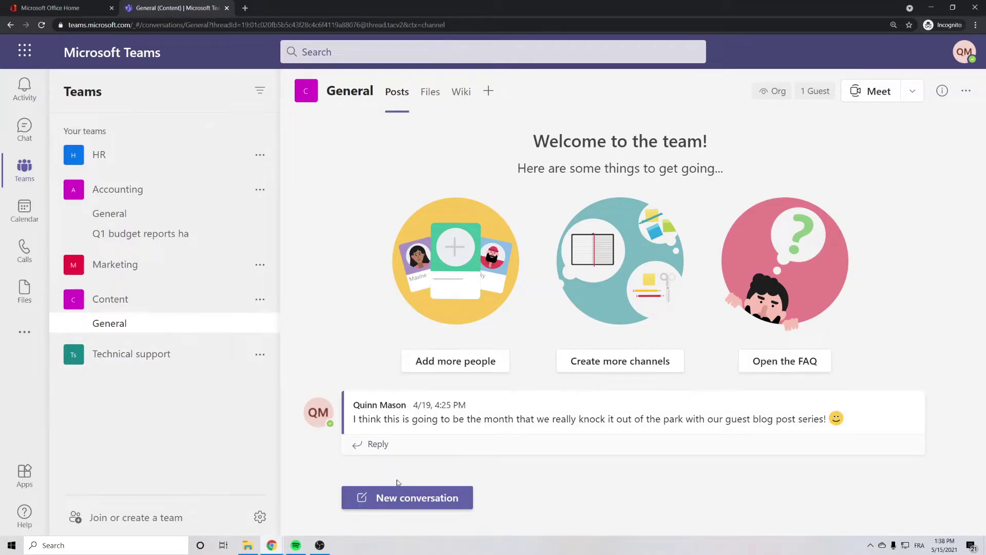
{"action": "left_click", "coordinate": [405, 498]}
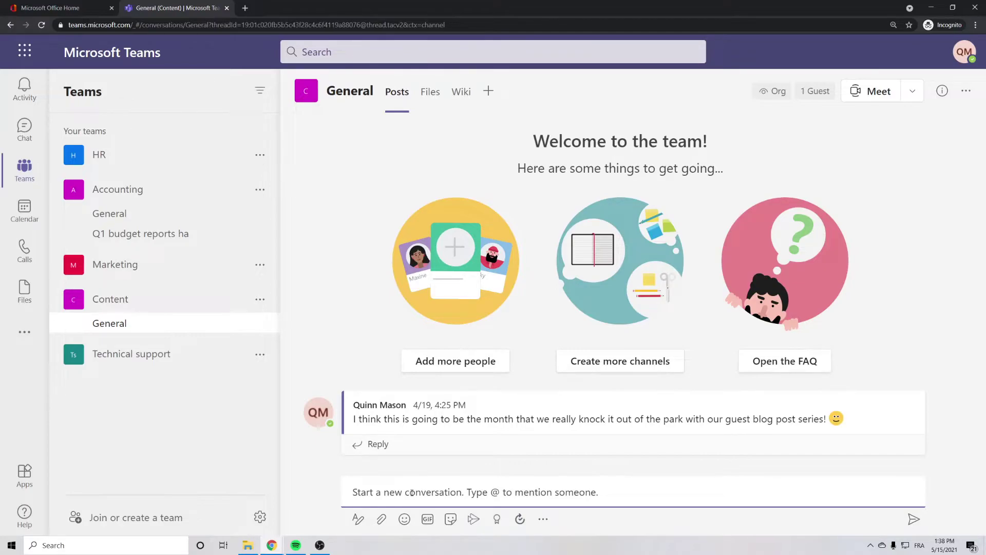
{"action": "type", "text": "@c"}
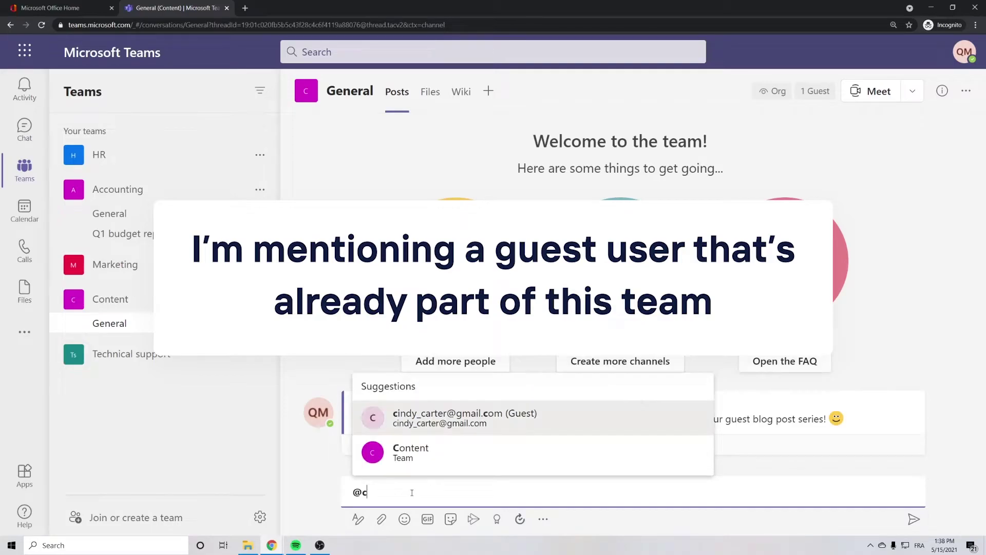
{"action": "type", "text": "indy"}
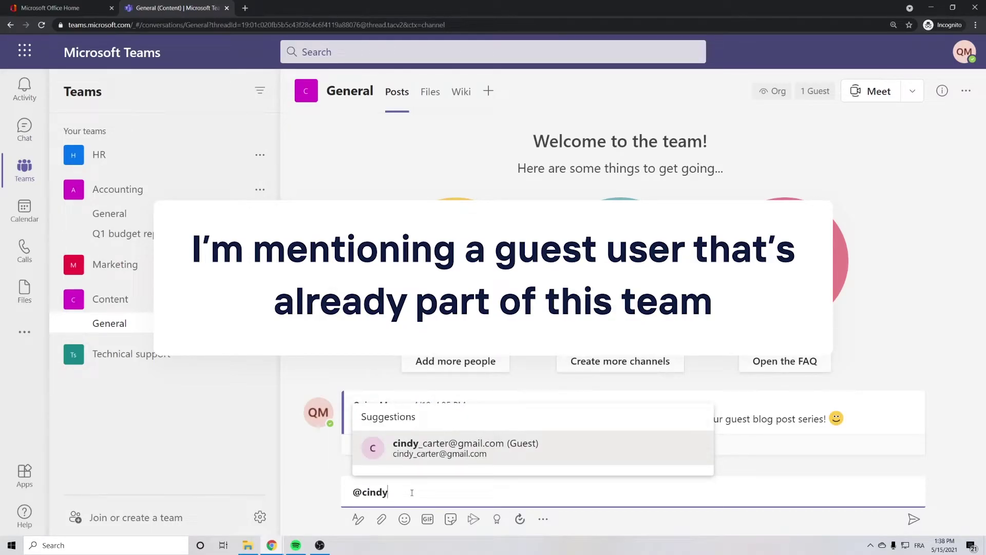
{"action": "type", "text": "_car"}
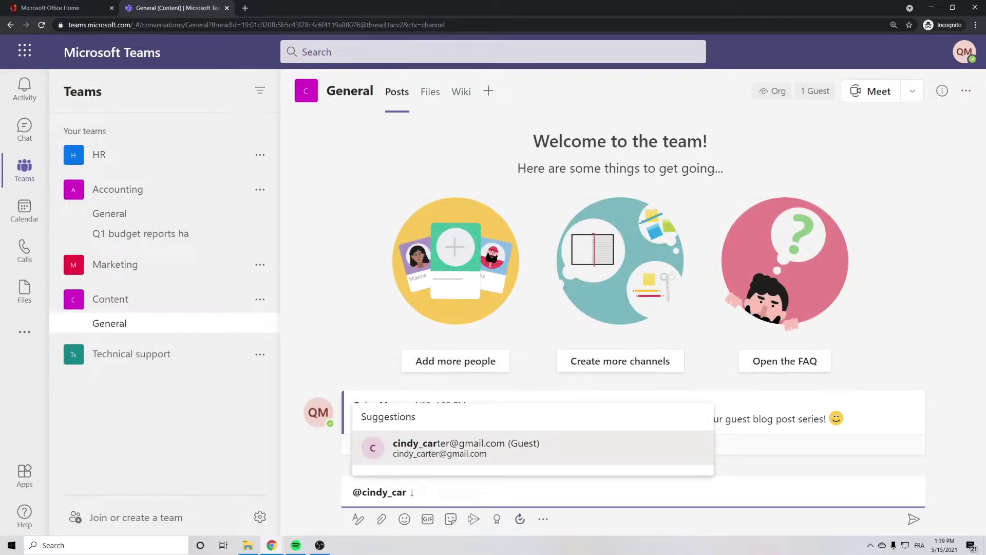
{"action": "key", "text": "BackSpace"}
{"action": "key", "text": "BackSpace"}
{"action": "key", "text": "BackSpace"}
{"action": "key", "text": "BackSpace"}
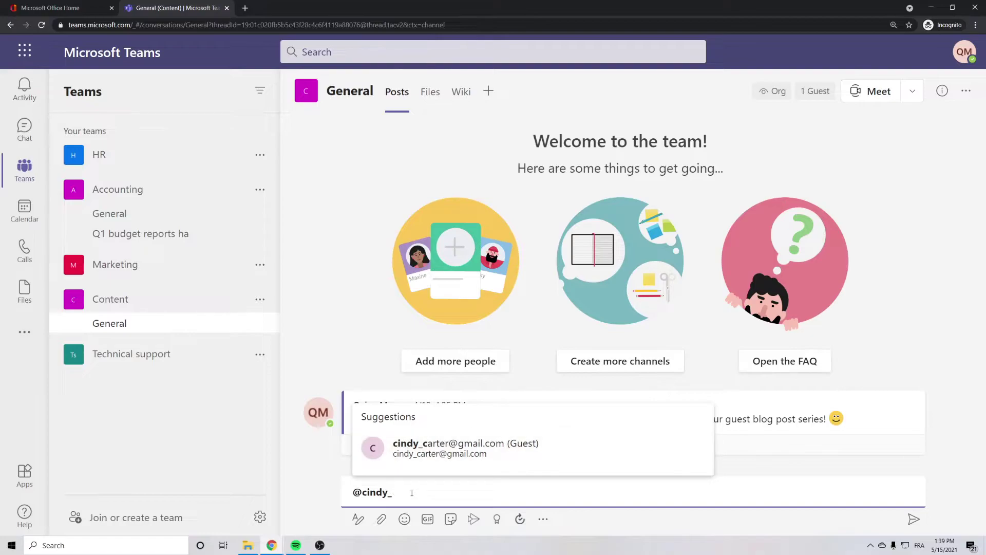
{"action": "left_click", "coordinate": [431, 447]}
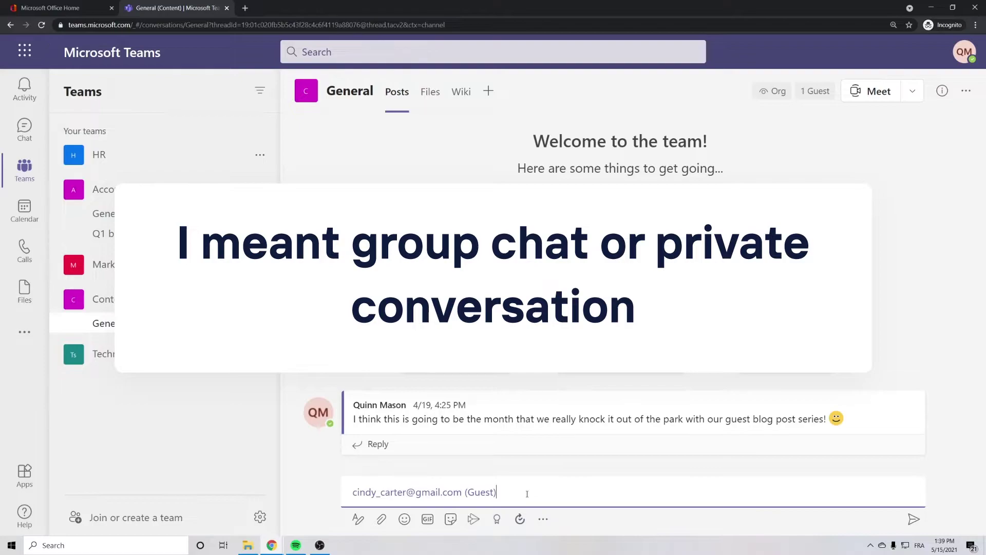
{"action": "left_click", "coordinate": [24, 130]}
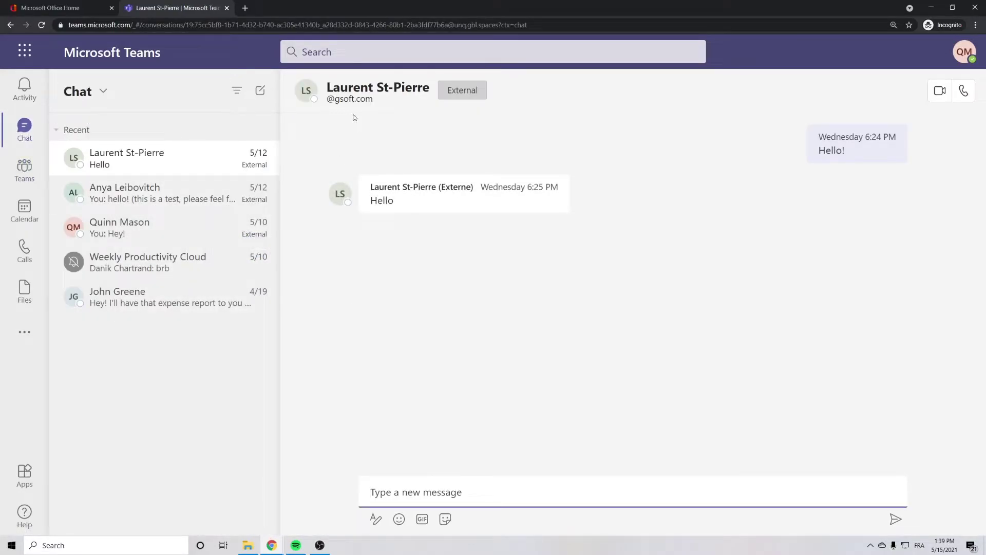
Step: Start a new chat and add the guest user, found by first name, in the To: field
{"action": "left_click", "coordinate": [260, 93]}
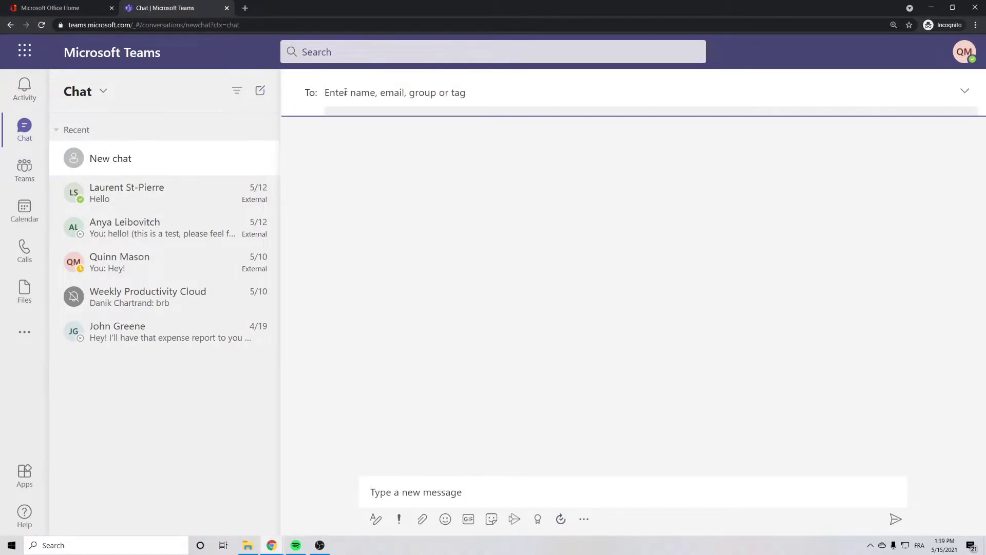
{"action": "type", "text": "cindy"}
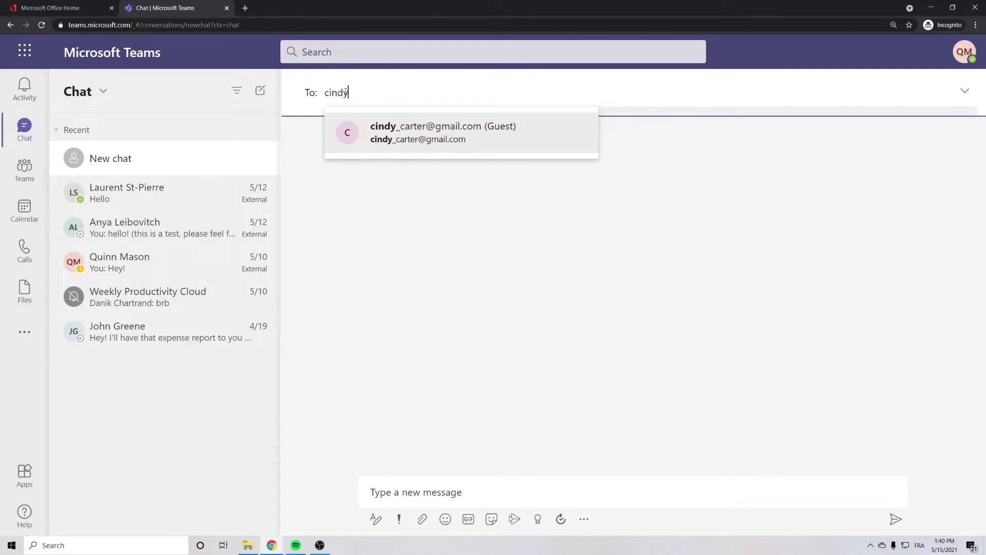
{"action": "left_click", "coordinate": [409, 125]}
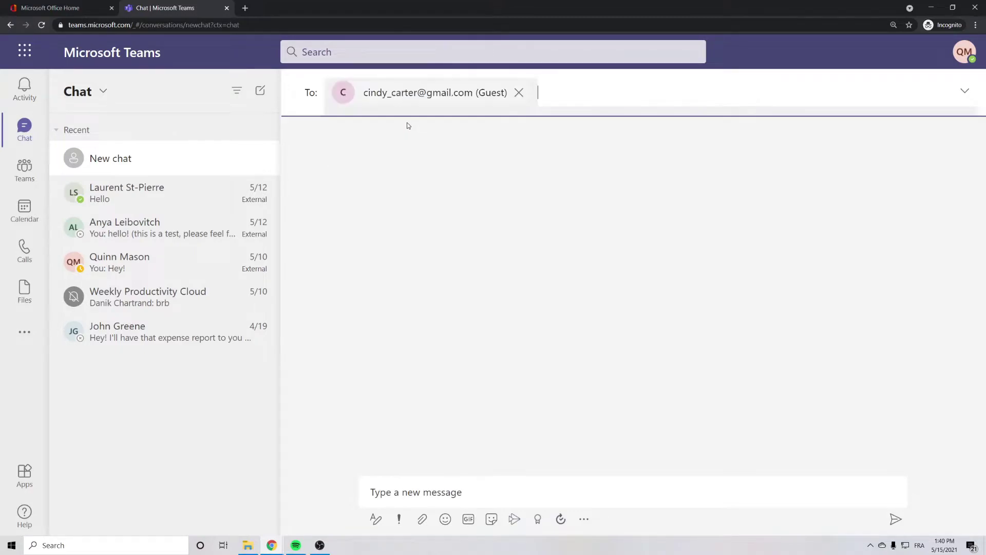
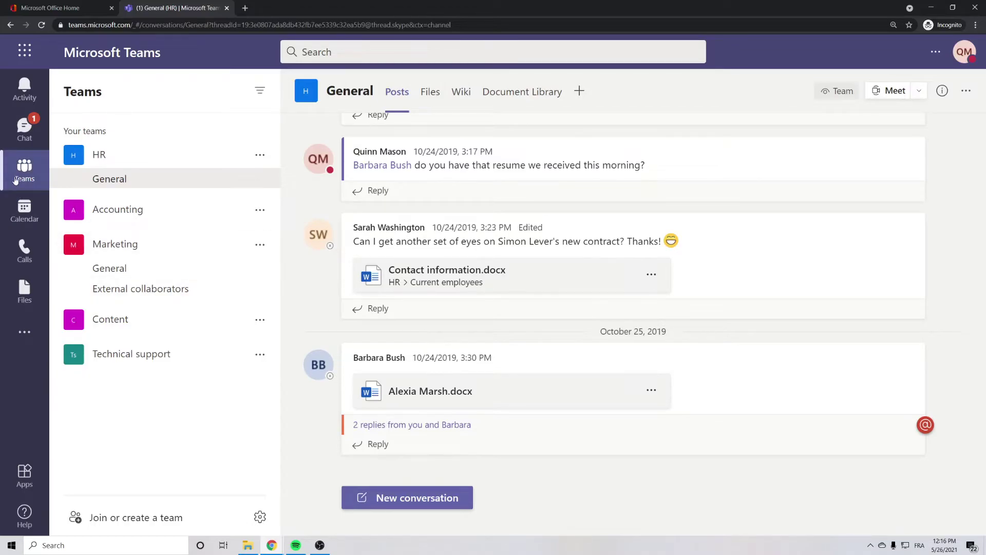
Step: From the Technical support General channel, add the external contact's e-mail as a guest member
{"action": "left_click", "coordinate": [129, 354]}
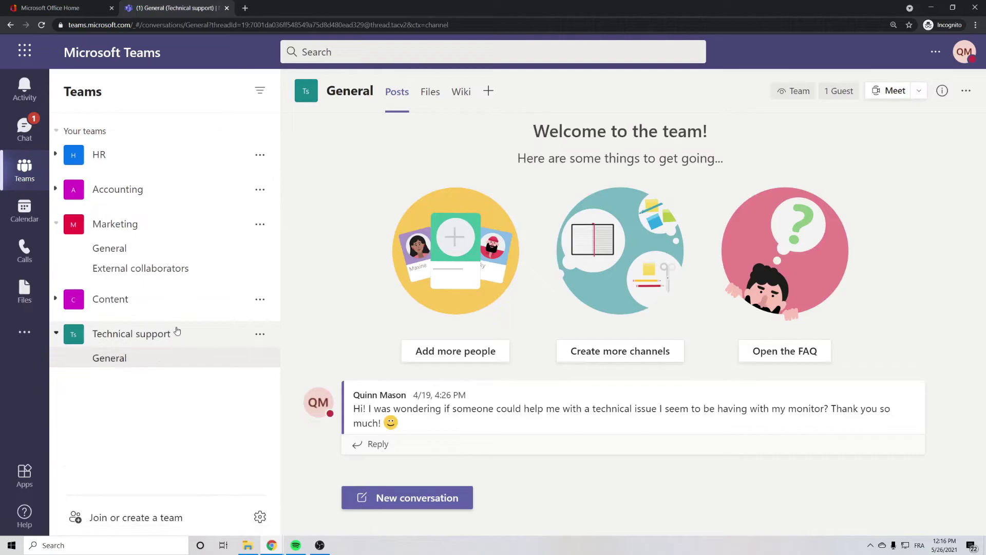
{"action": "left_click", "coordinate": [260, 334]}
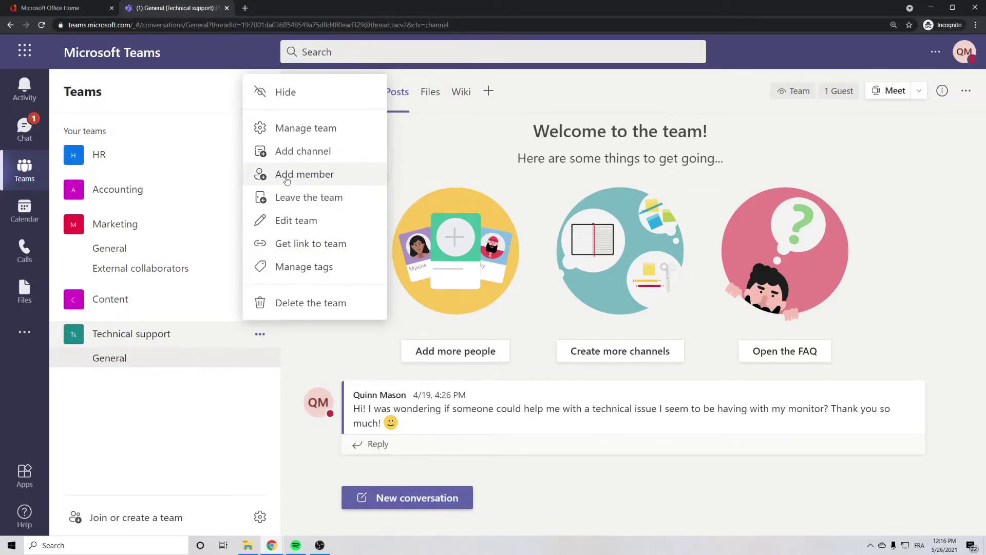
{"action": "left_click", "coordinate": [287, 177]}
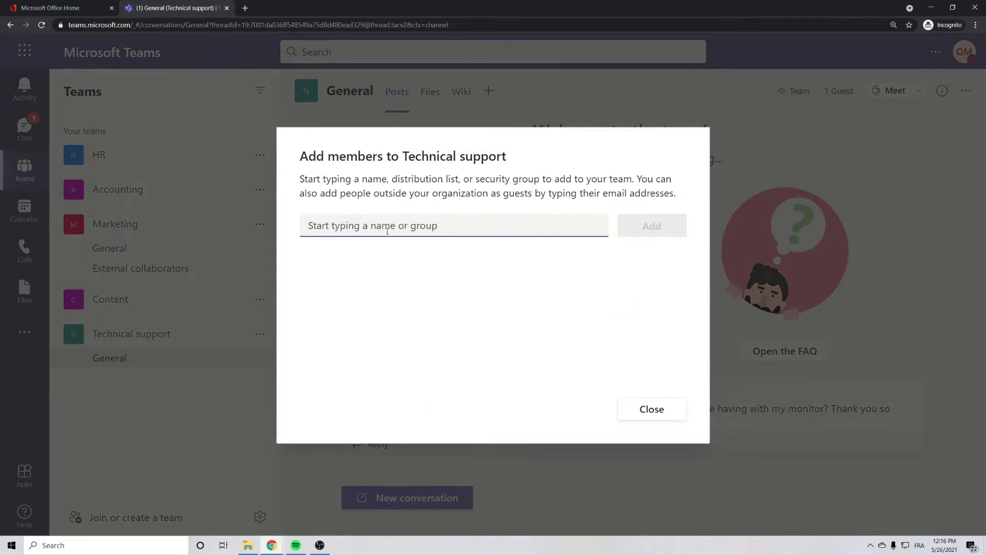
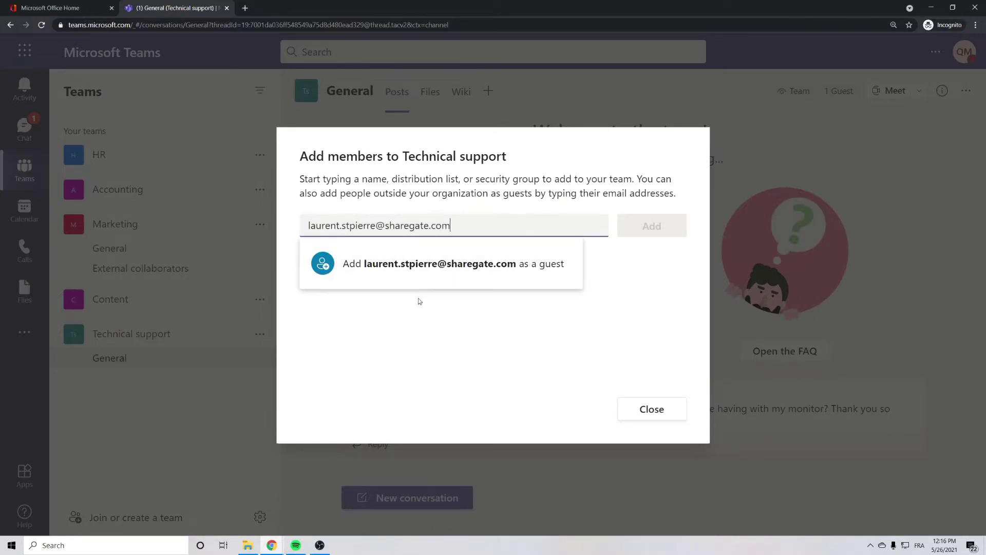
{"action": "left_click", "coordinate": [445, 257]}
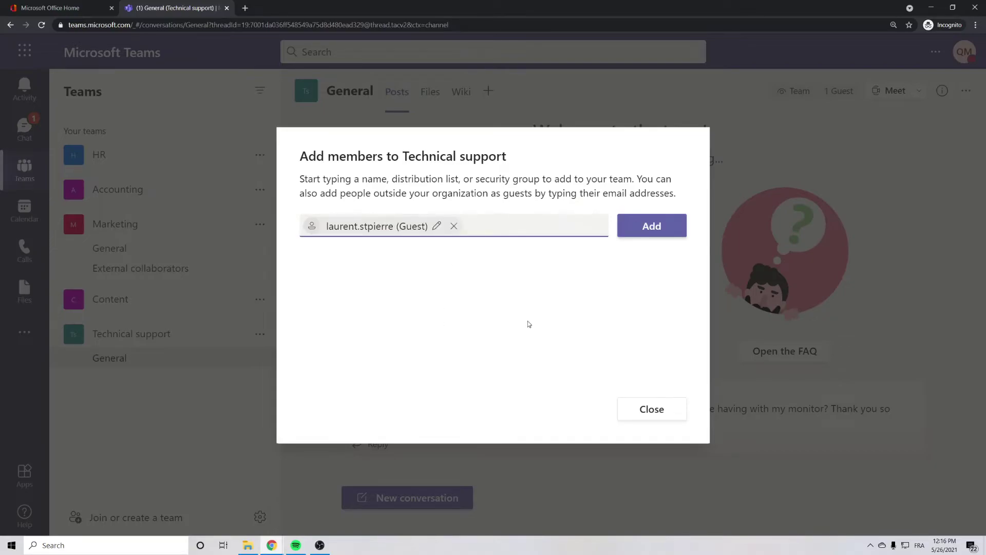
{"action": "left_click", "coordinate": [652, 231]}
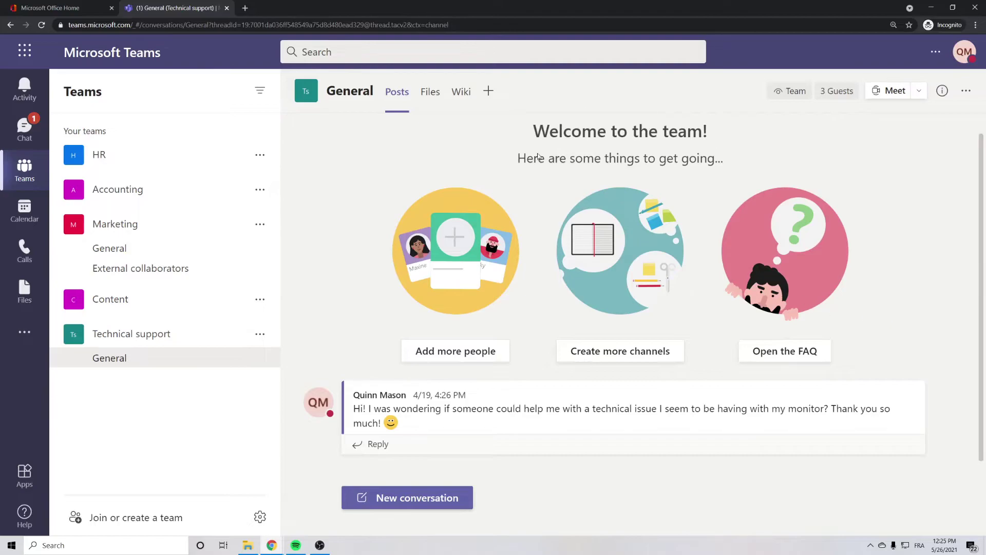
Step: Open the Microsoft 365 admin center from Office Home and expand its navigation to show all sections
{"action": "left_click", "coordinate": [69, 7]}
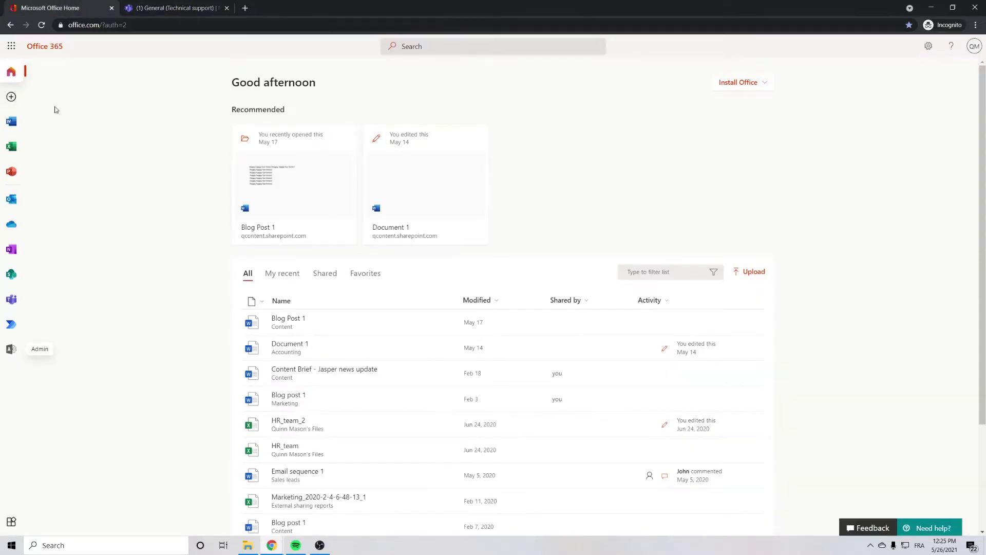
{"action": "left_click", "coordinate": [12, 350]}
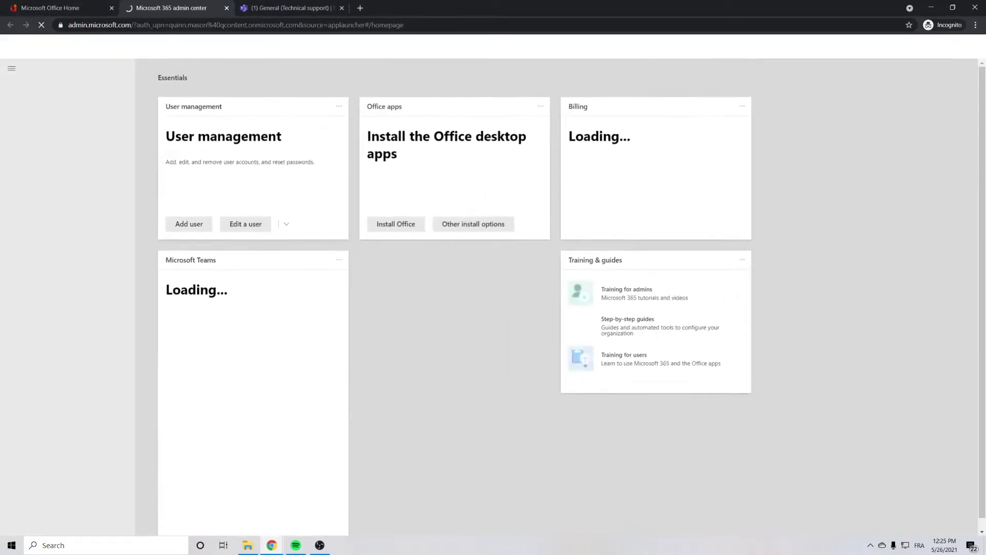
{"action": "left_click", "coordinate": [34, 194]}
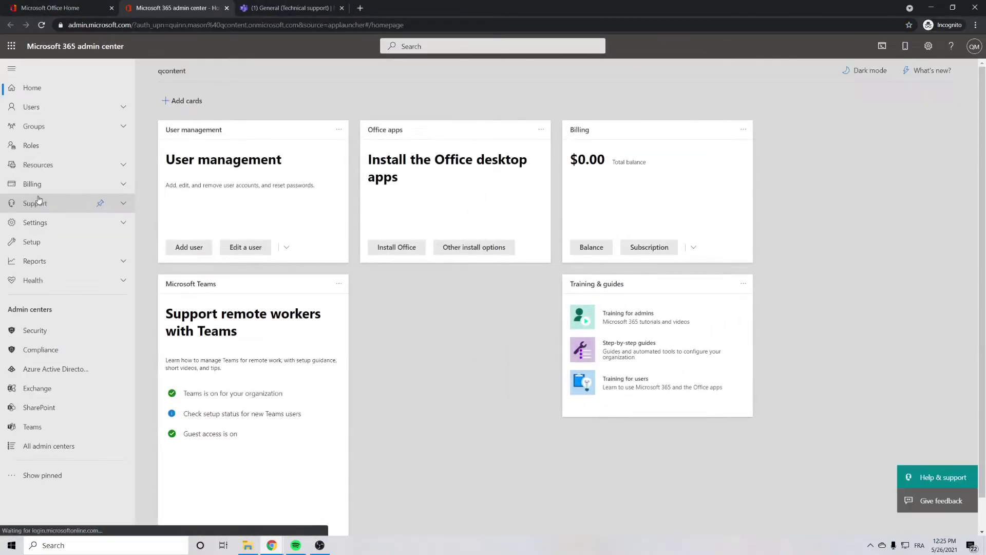
Step: In Teams admin center, open Technical support under Manage teams and search the guest's address to add
{"action": "left_click", "coordinate": [35, 427]}
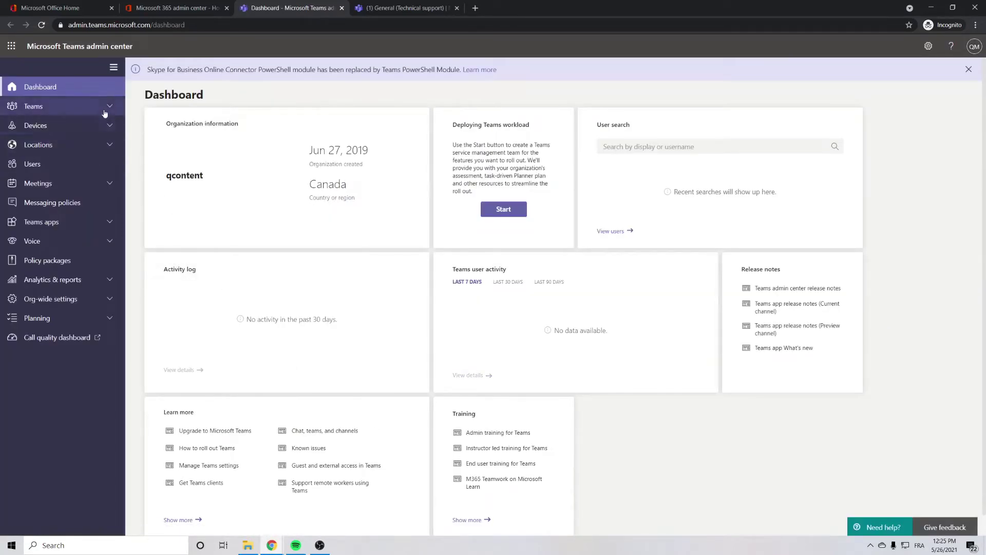
{"action": "left_click", "coordinate": [110, 106]}
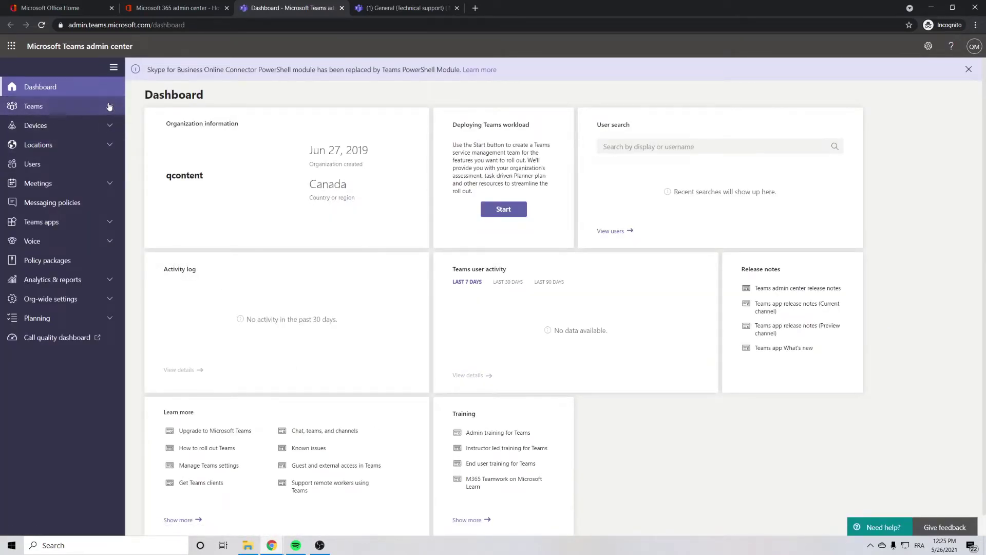
{"action": "left_click", "coordinate": [58, 126]}
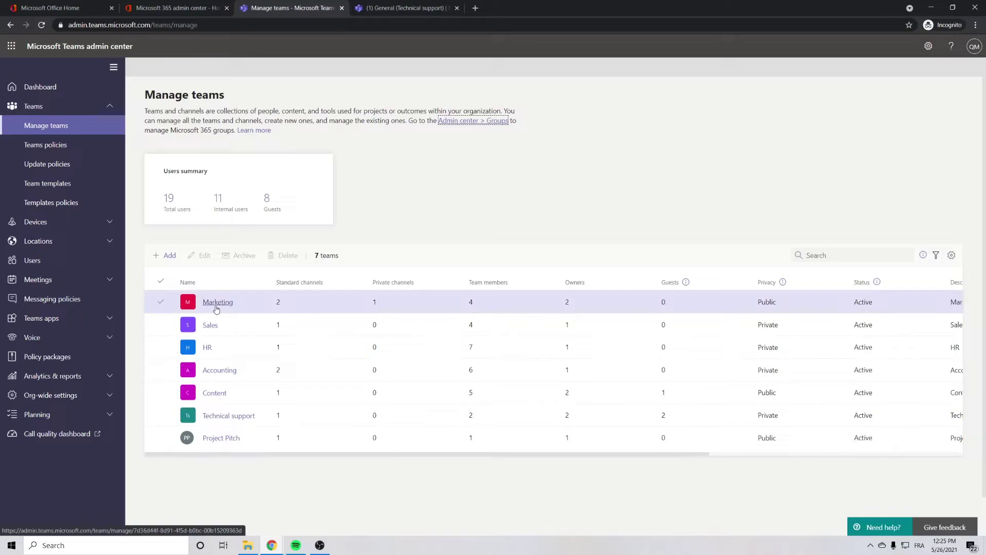
{"action": "left_click", "coordinate": [233, 418]}
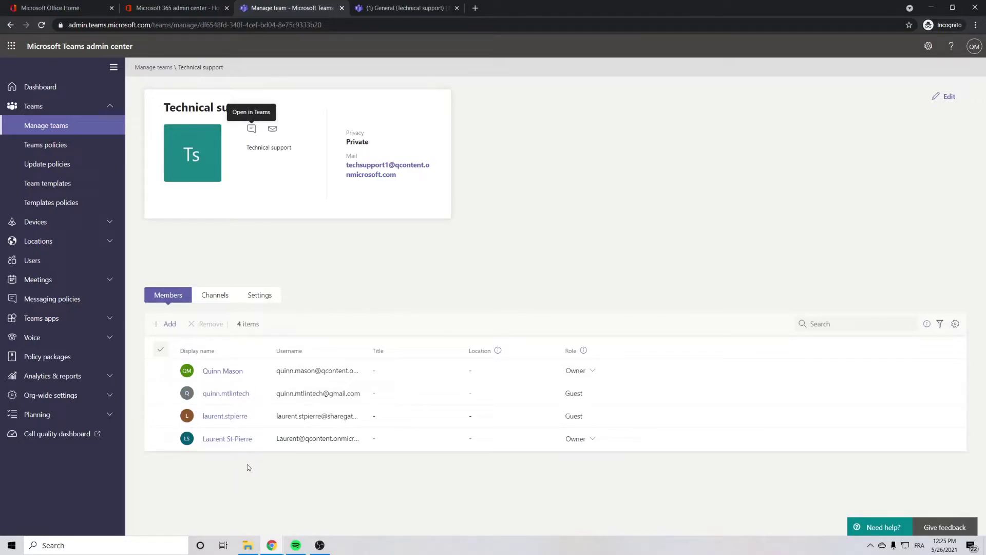
{"action": "left_click", "coordinate": [164, 324]}
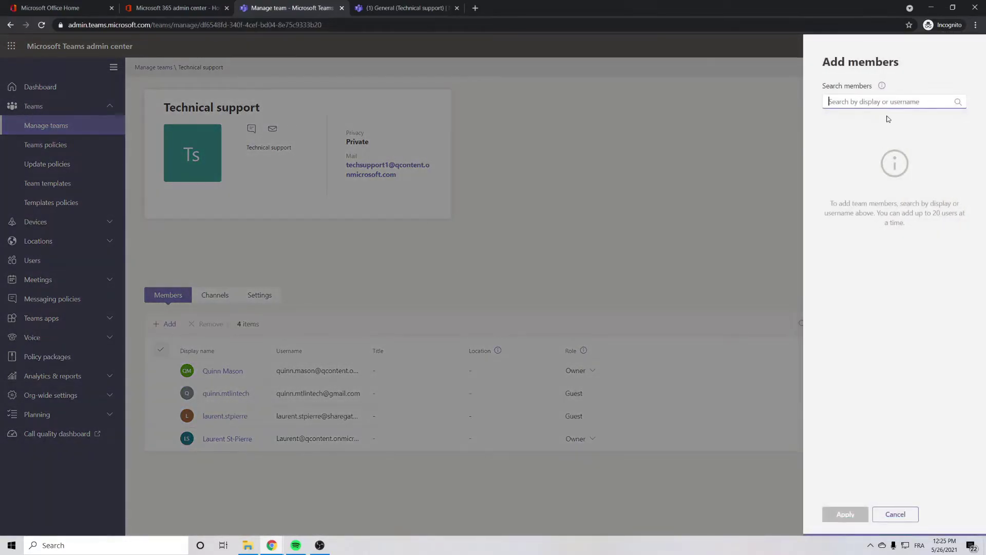
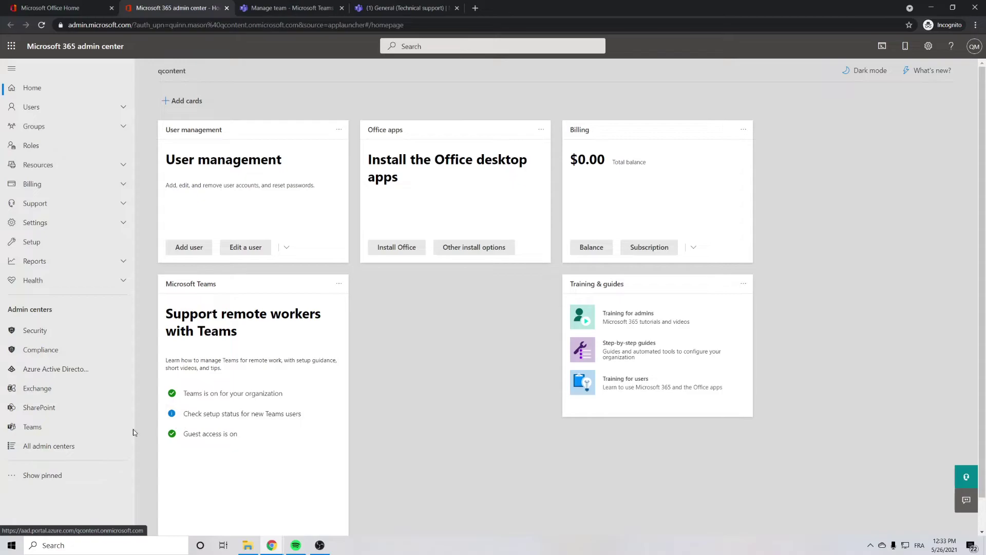
Step: Open Azure Active Directory admin center and show the qcontent directory's All users list
{"action": "left_click", "coordinate": [54, 368]}
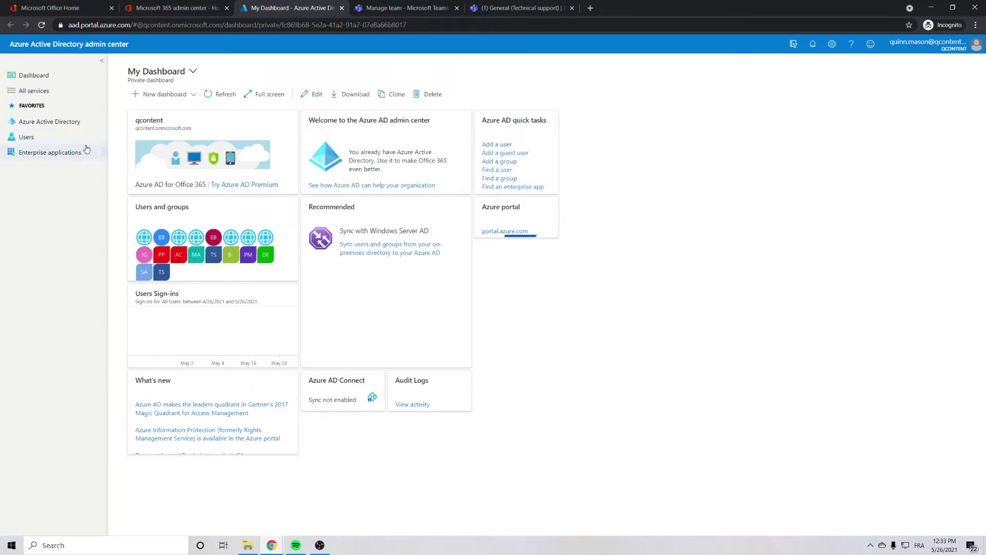
{"action": "left_click", "coordinate": [58, 122]}
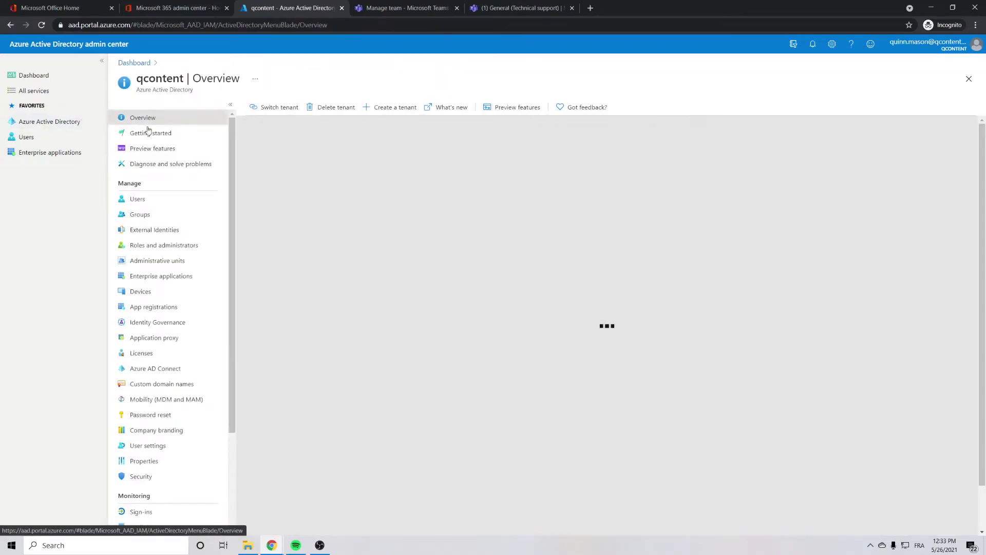
{"action": "left_click", "coordinate": [148, 200]}
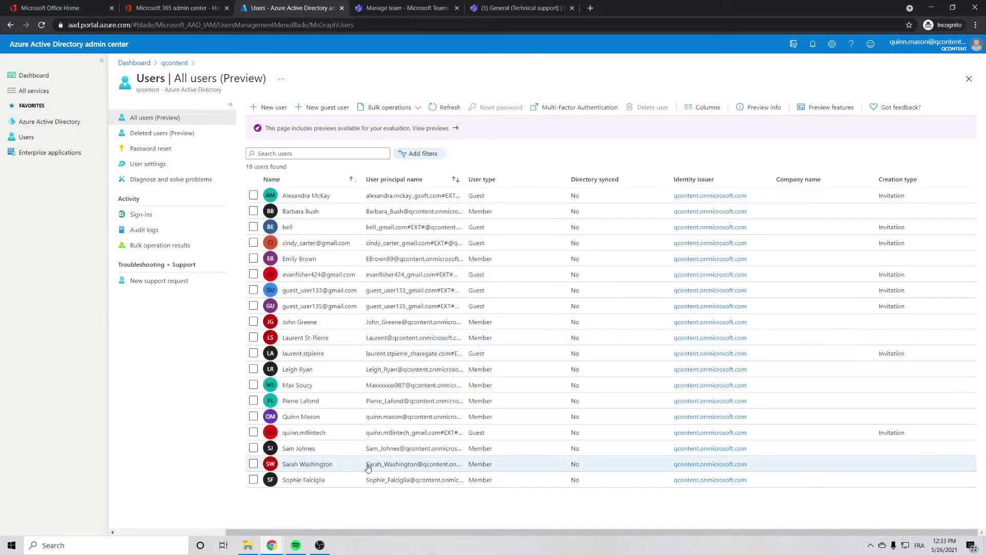
Step: Start a new guest user invitation and begin entering the guest's e-mail address
{"action": "left_click", "coordinate": [316, 108]}
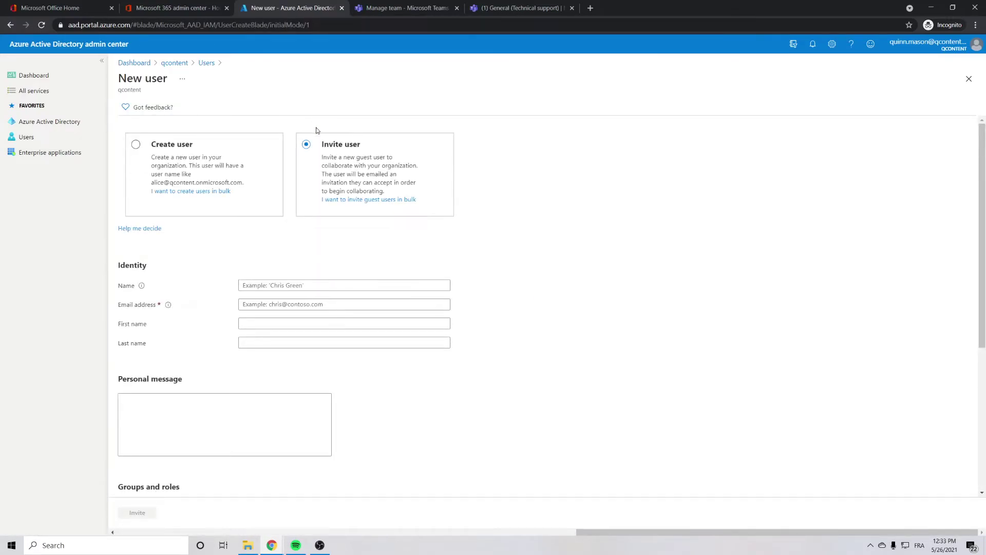
{"action": "scroll", "coordinate": [610, 182], "scroll_direction": "down", "scroll_amount": 1}
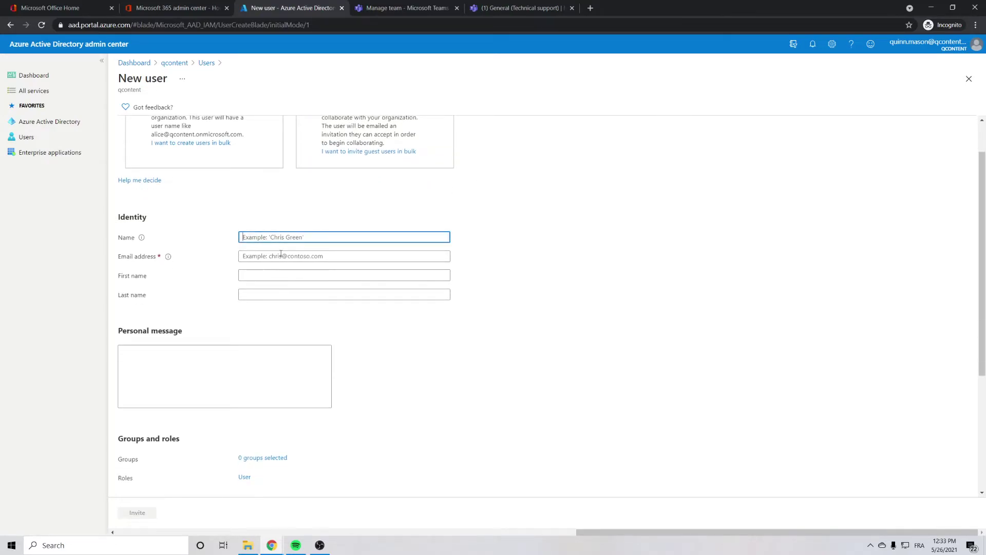
{"action": "left_click", "coordinate": [278, 256]}
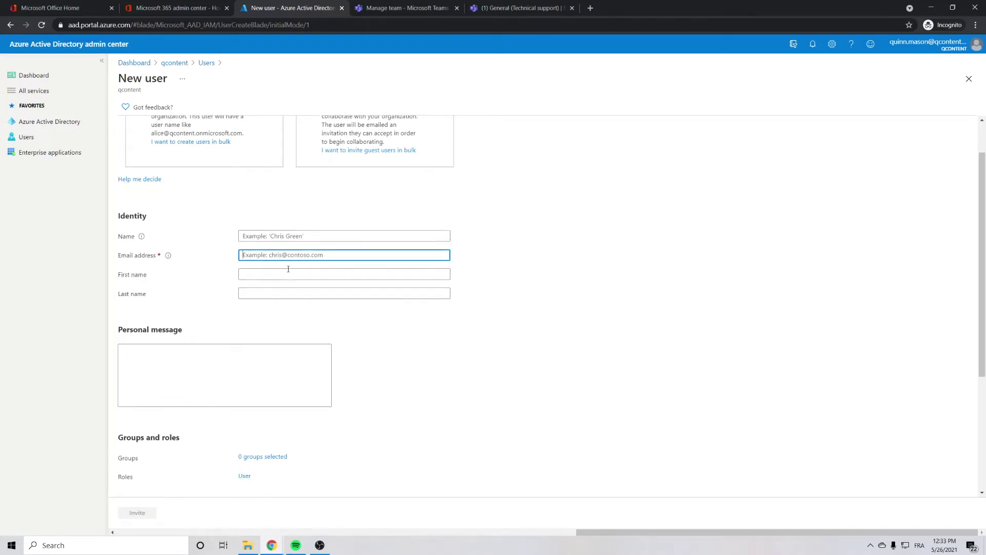
{"action": "scroll", "coordinate": [290, 270], "scroll_direction": "down", "scroll_amount": 2}
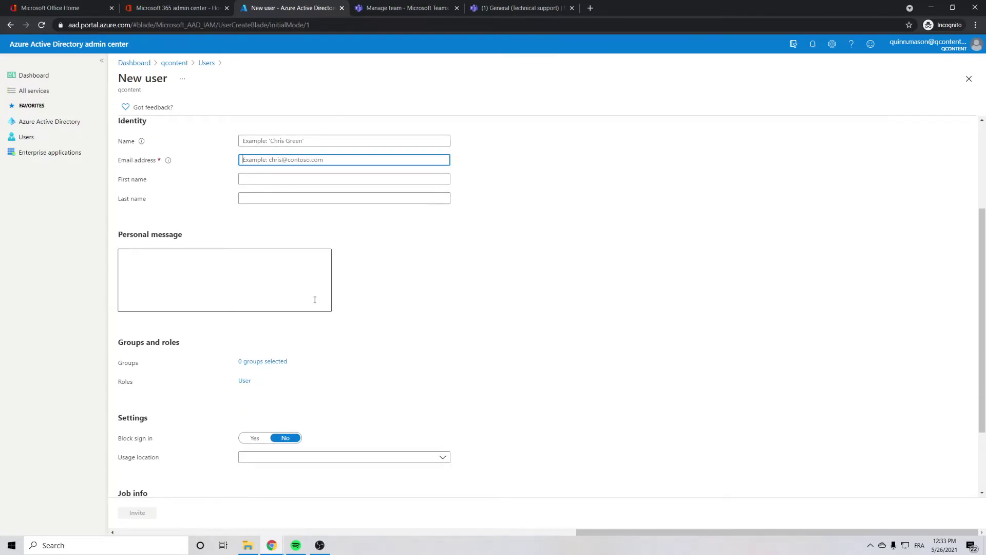
{"action": "scroll", "coordinate": [319, 303], "scroll_direction": "down", "scroll_amount": 2}
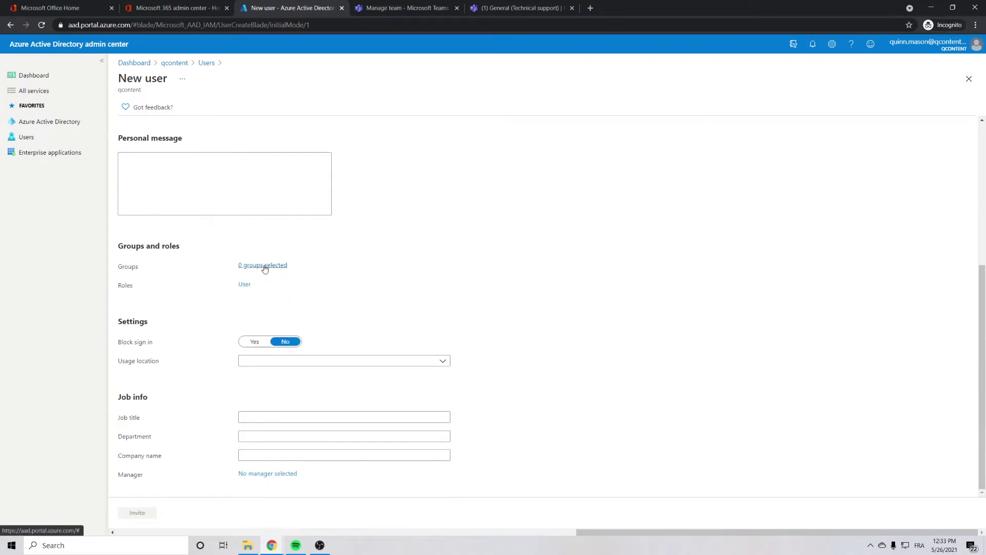
Step: Assign the techsupport1 Technical support group to the invited guest
{"action": "left_click", "coordinate": [265, 266]}
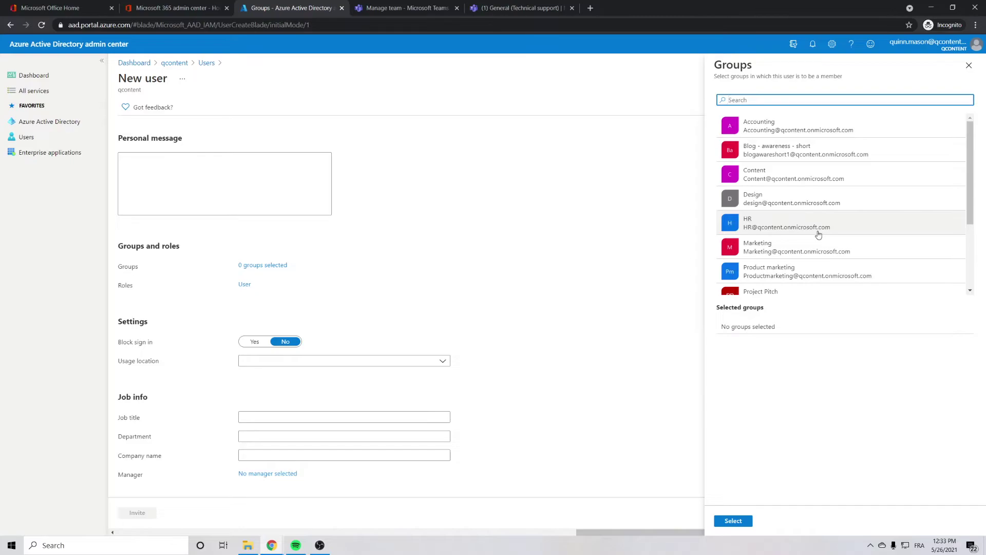
{"action": "scroll", "coordinate": [766, 224], "scroll_direction": "down", "scroll_amount": 1}
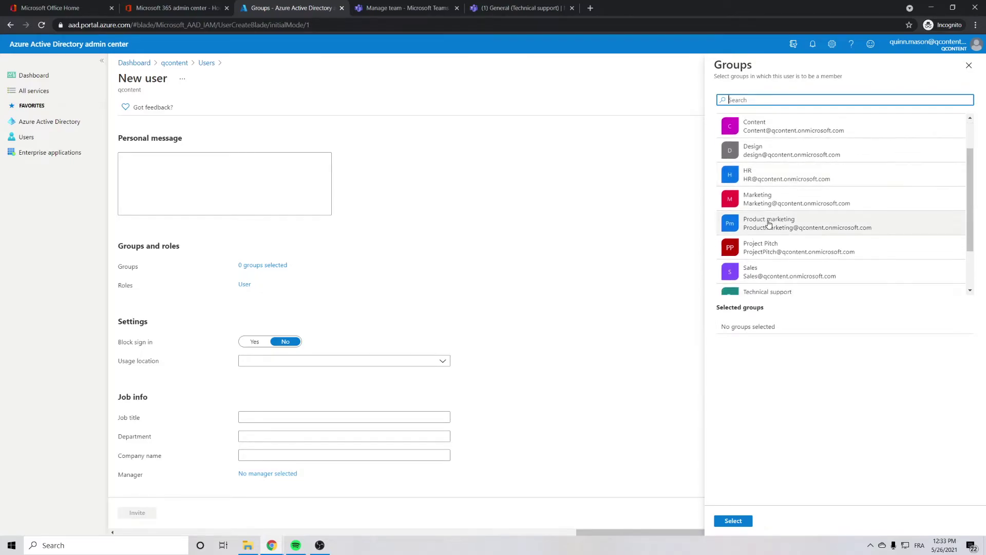
{"action": "scroll", "coordinate": [766, 224], "scroll_direction": "down", "scroll_amount": 1}
{"action": "left_click", "coordinate": [768, 277]}
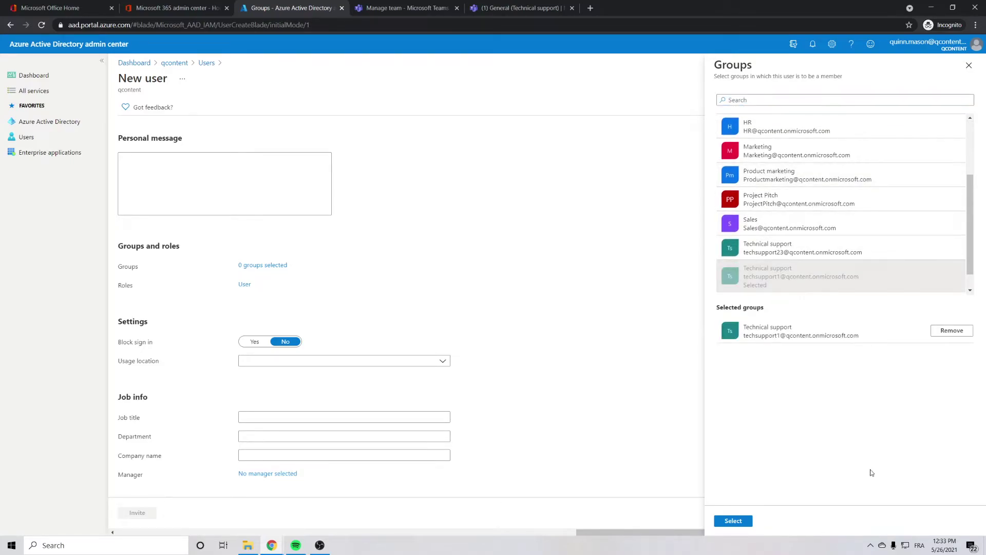
{"action": "left_click", "coordinate": [729, 521]}
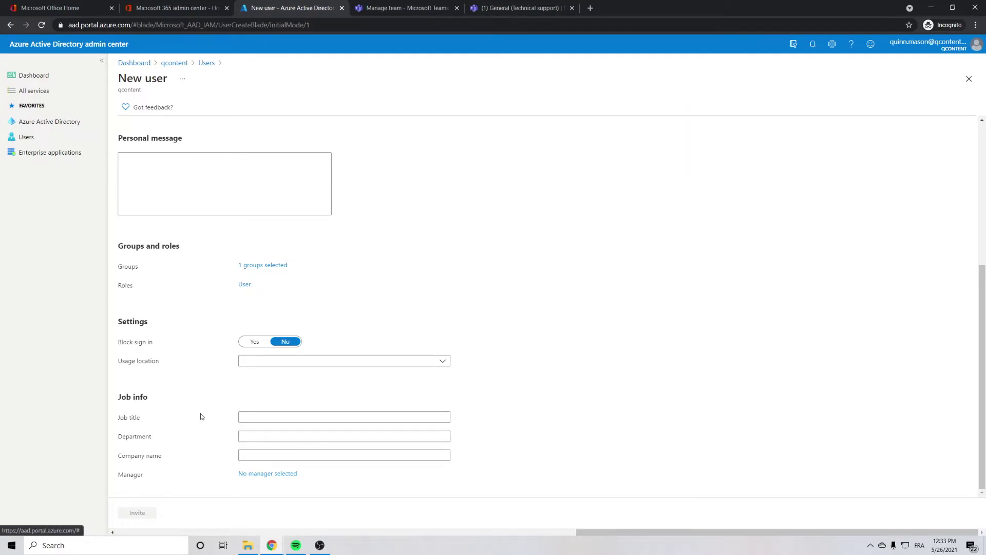
Step: Send the guest invitation from the New user form with Invite
{"action": "left_click", "coordinate": [135, 515]}
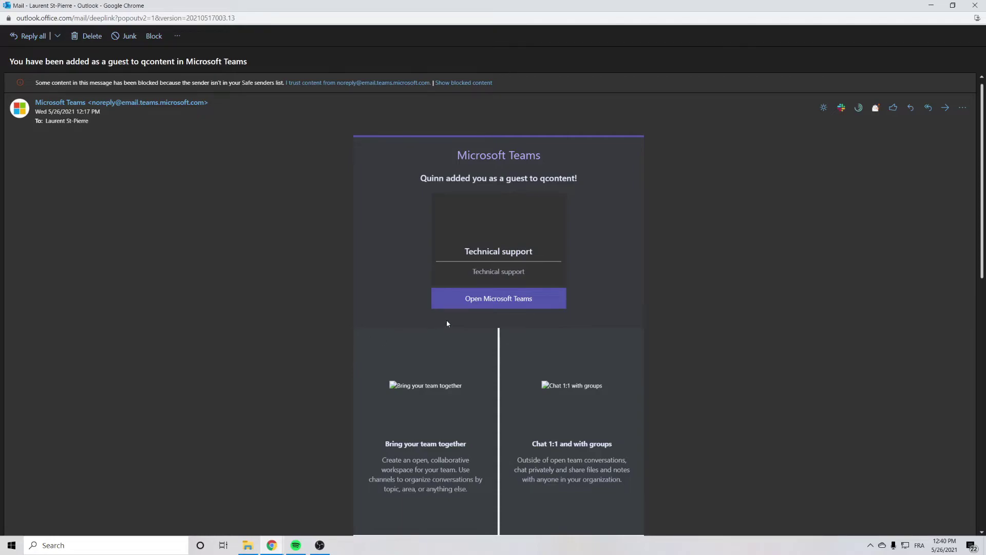
Step: Follow the Open Microsoft Teams link in the guest welcome e-mail
{"action": "left_click", "coordinate": [501, 301]}
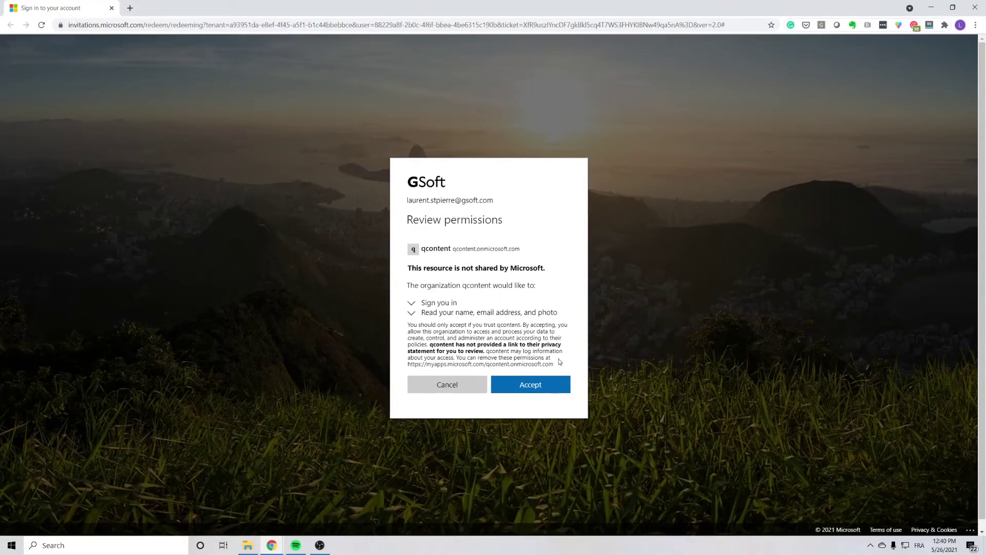
Step: Accept qcontent's requested permissions on the Review permissions dialog
{"action": "left_click", "coordinate": [529, 387]}
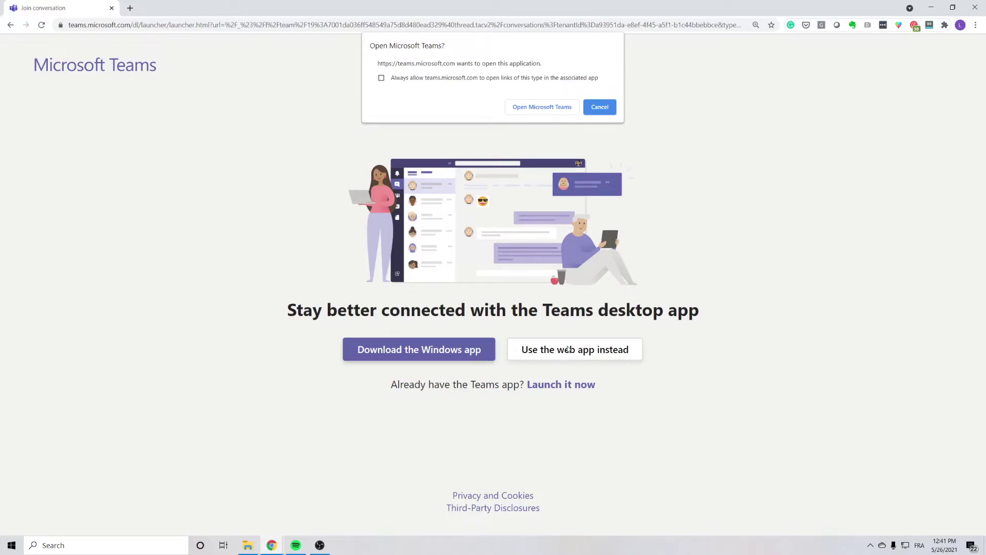
Step: Decline the desktop app prompt and continue in the Teams web app
{"action": "left_click", "coordinate": [605, 110]}
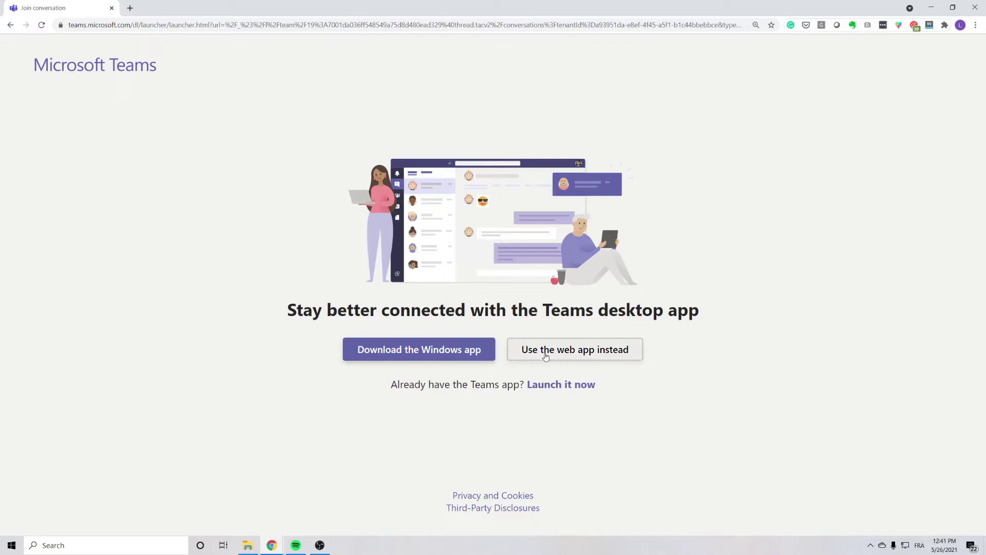
{"action": "left_click", "coordinate": [544, 353]}
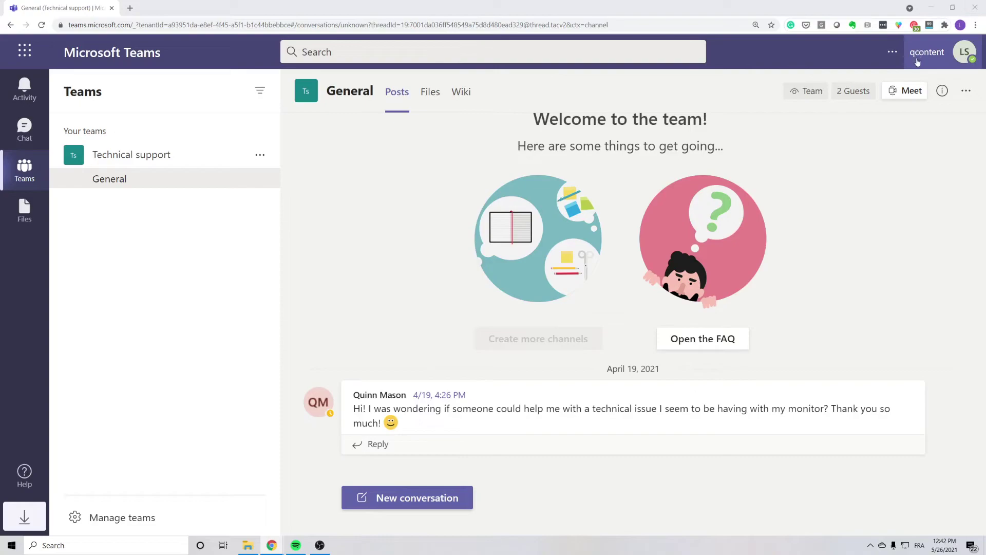
Step: Switch the Teams account to the Groupe GSoft inc organization from the profile menu
{"action": "left_click", "coordinate": [964, 57]}
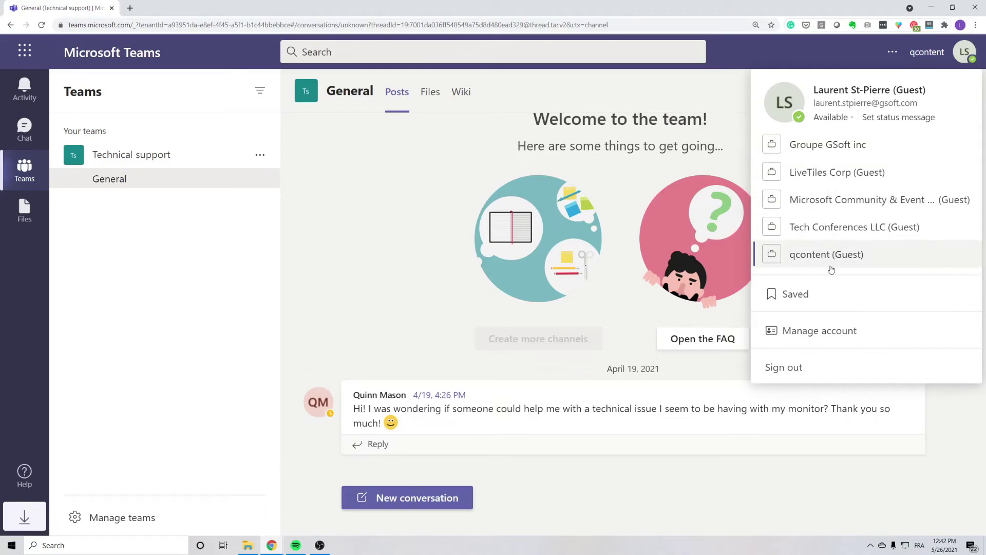
{"action": "left_click", "coordinate": [813, 152]}
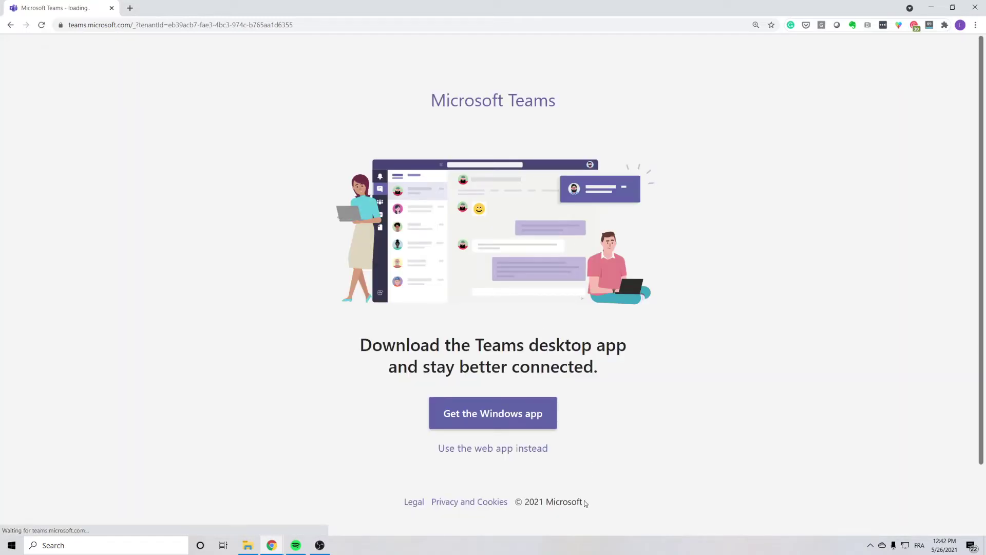
Step: Switch to the Teams web app and let it load the HR team's General channel posts
{"action": "left_click", "coordinate": [525, 453]}
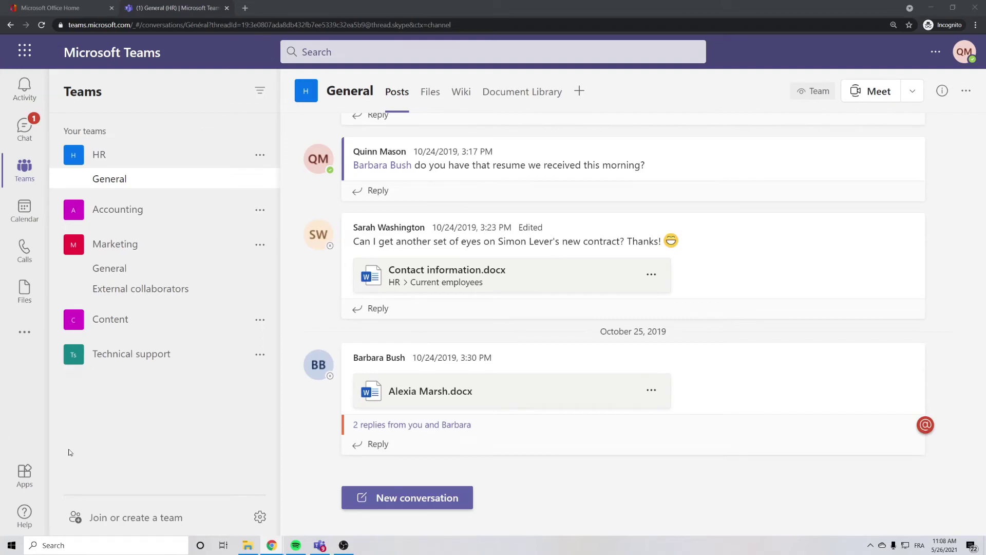
Step: Create a meeting titled 'Test' for 5/26/2021, 11:30 AM–12:00 PM, inviting the guest's e-mail as required attendee
{"action": "left_click", "coordinate": [21, 208]}
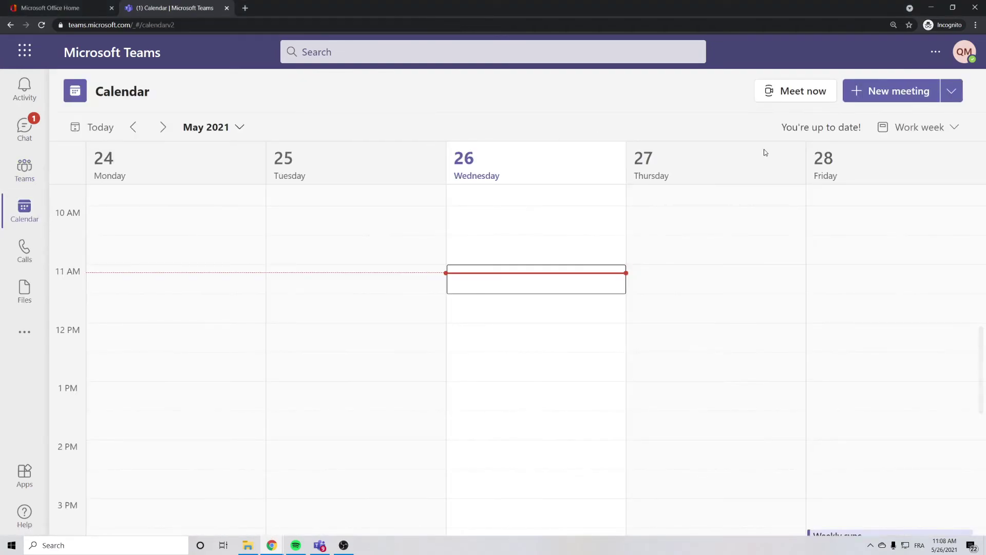
{"action": "left_click", "coordinate": [885, 93]}
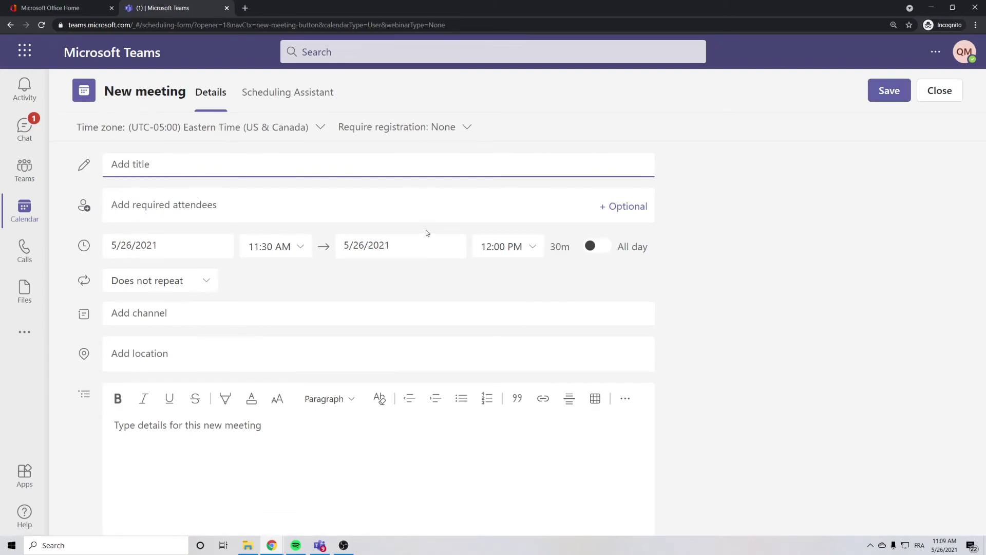
{"action": "type", "text": "Test"}
{"action": "left_click", "coordinate": [724, 297]}
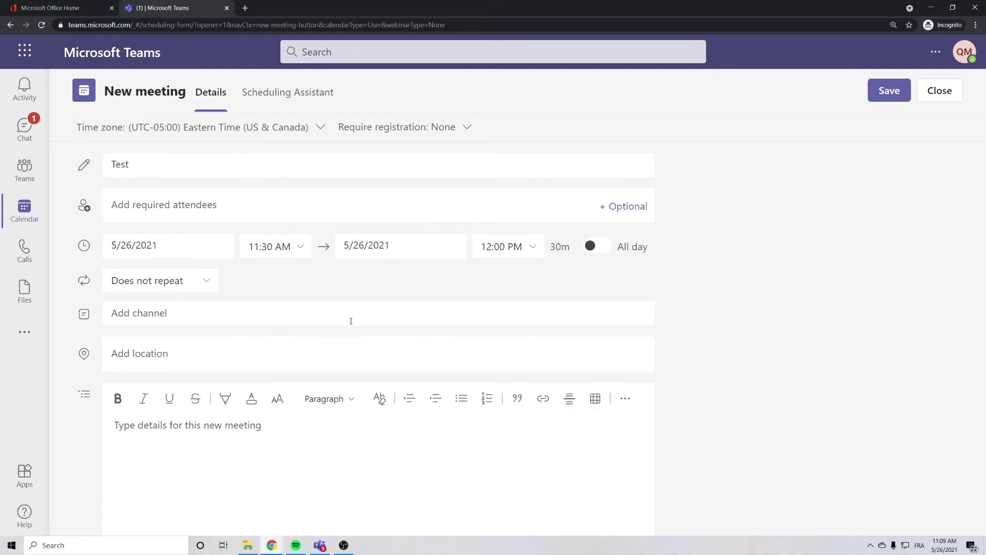
{"action": "left_click", "coordinate": [224, 212]}
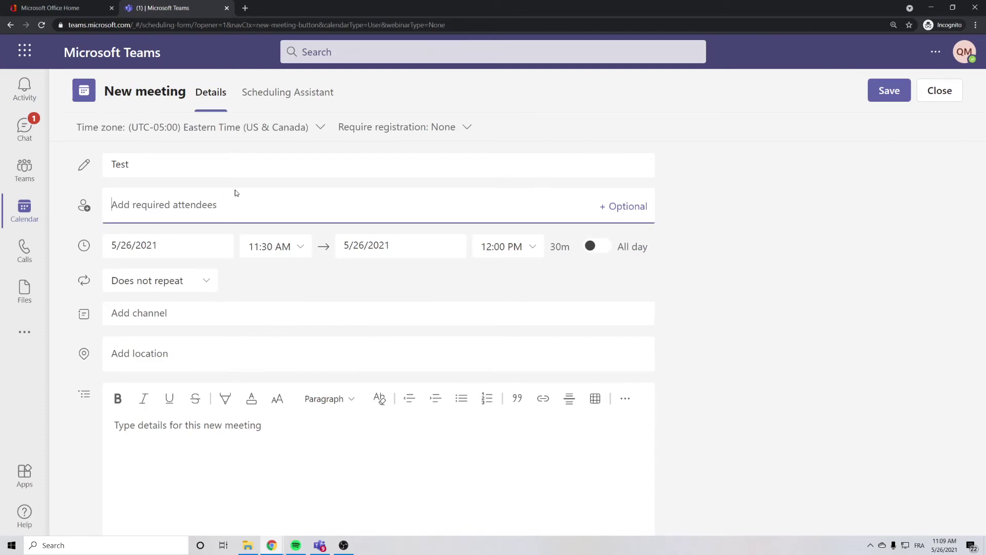
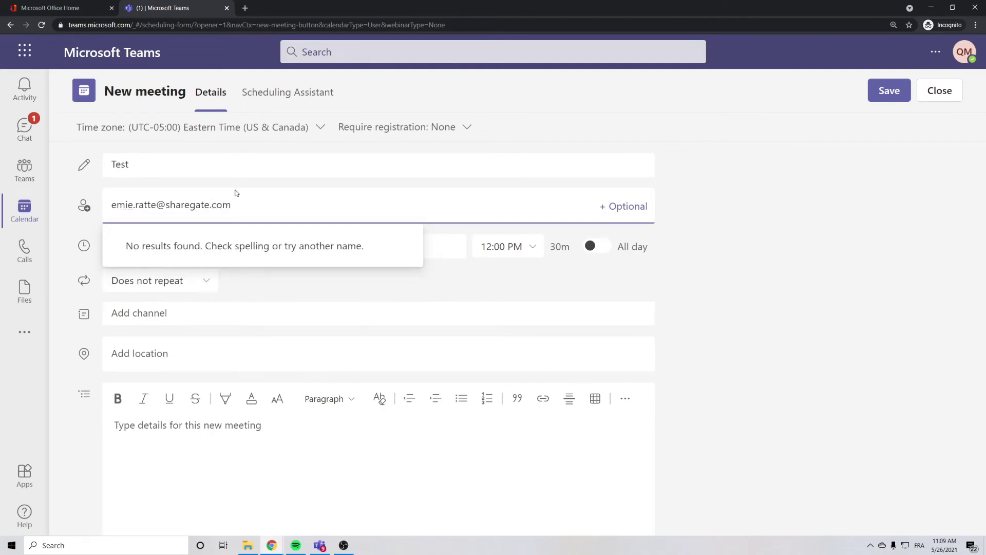
{"action": "left_click", "coordinate": [238, 241]}
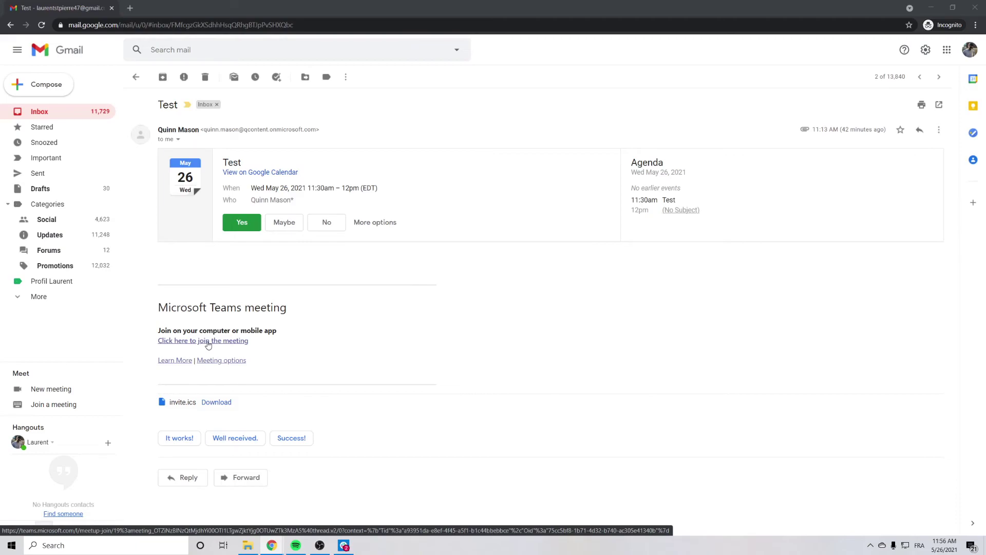
Step: Open the invitation's join link and continue in the browser instead of the desktop app
{"action": "left_click", "coordinate": [207, 341]}
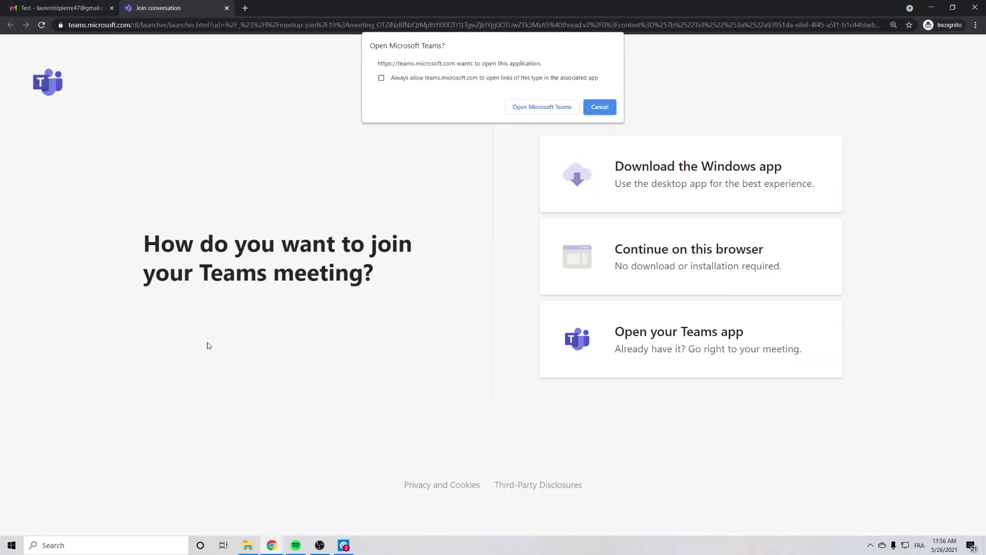
{"action": "left_click", "coordinate": [598, 107]}
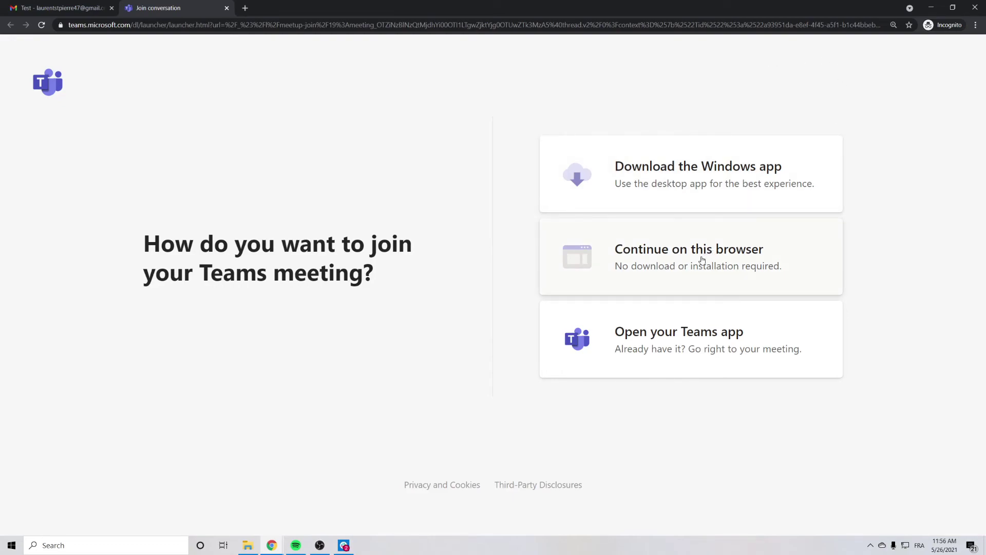
{"action": "left_click", "coordinate": [702, 259]}
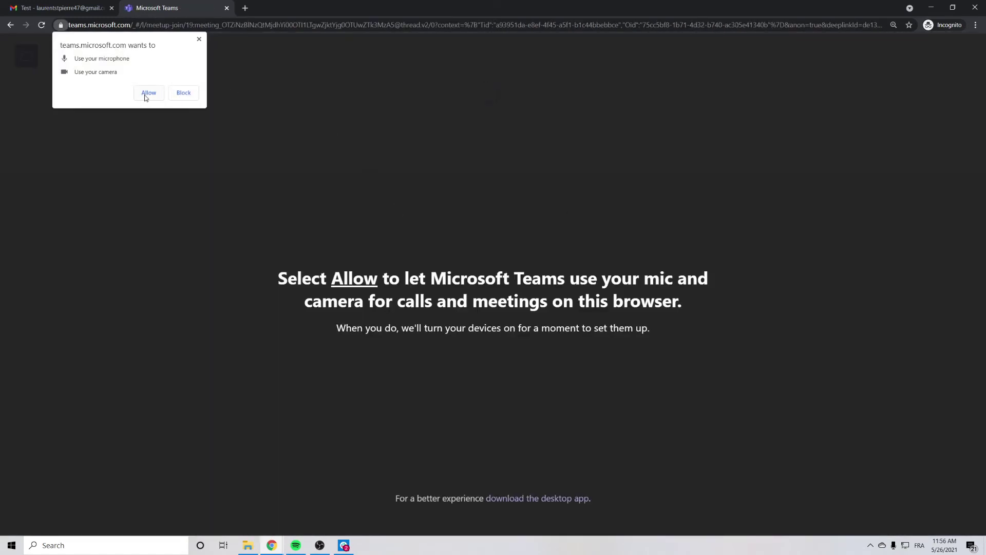
Step: Block microphone and camera, continue without audio or video, and join under a guest display name
{"action": "left_click", "coordinate": [148, 93]}
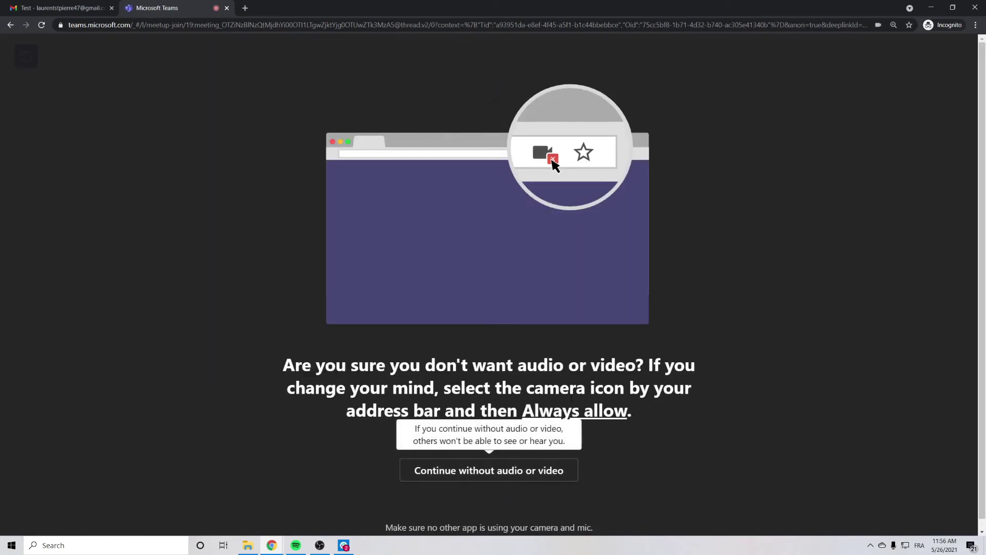
{"action": "left_click", "coordinate": [493, 472]}
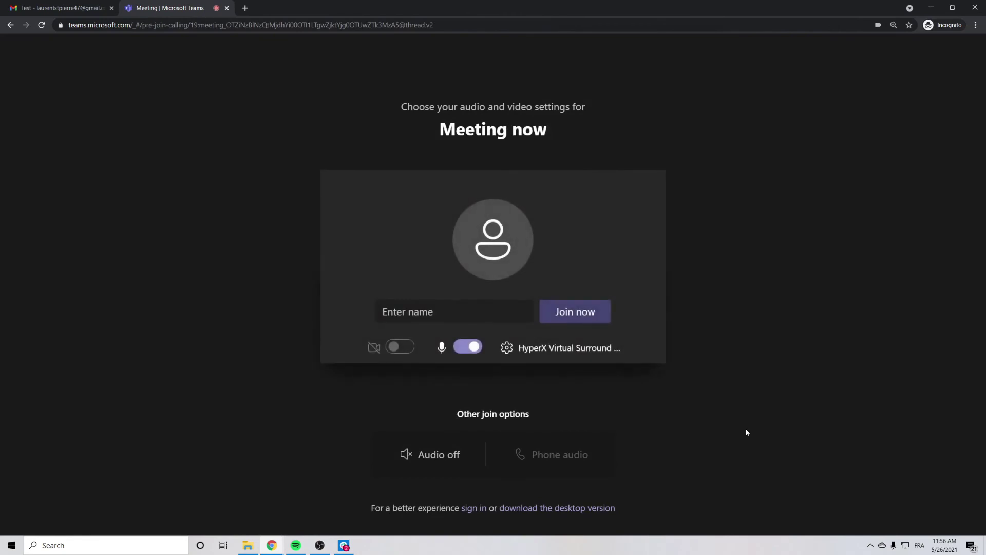
{"action": "left_click", "coordinate": [460, 312]}
{"action": "type", "text": "Larry"}
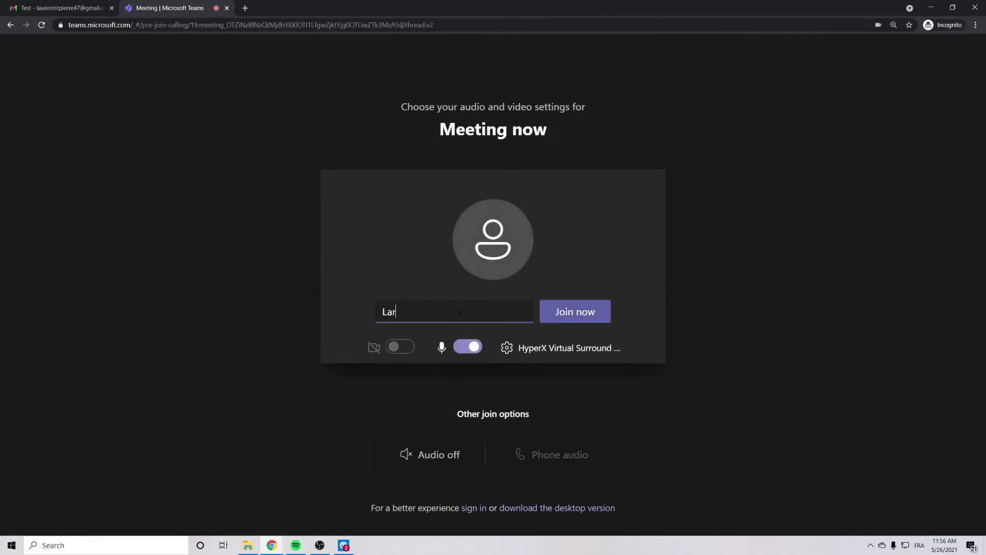
{"action": "left_click", "coordinate": [546, 310]}
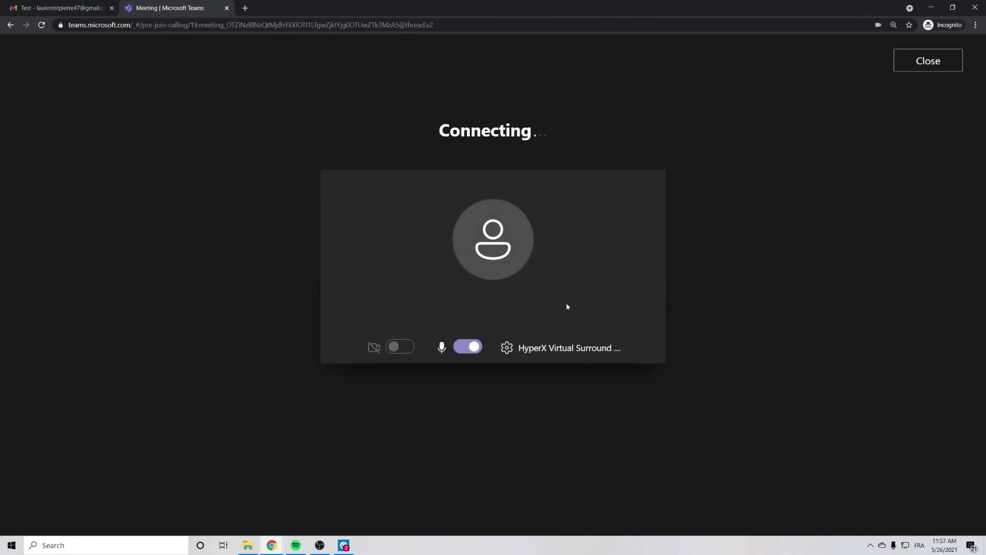